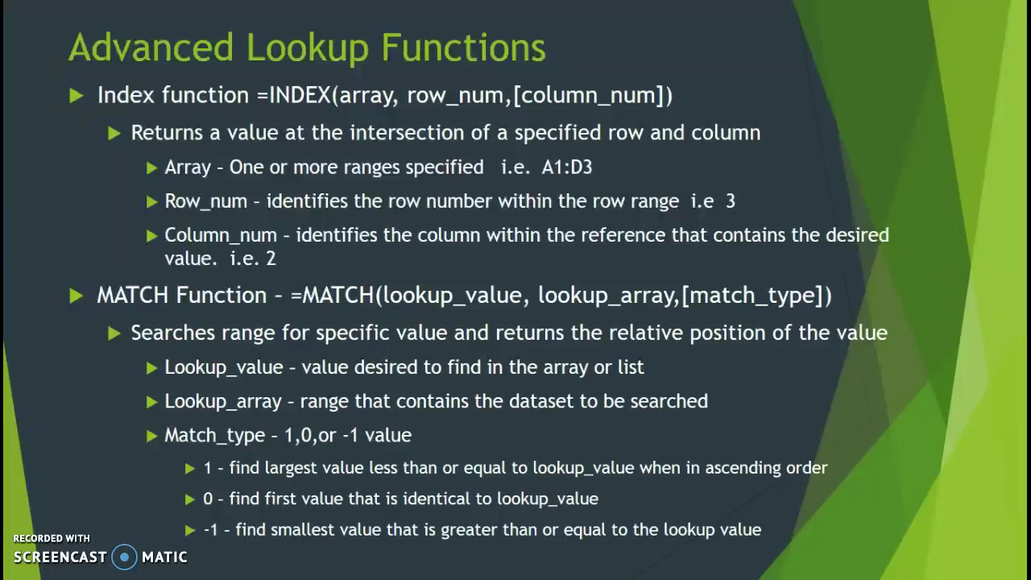
Switch from the slides to the Chapter 7 workbook in Excel and open the Date Functions sheet.
key(alt+Tab)
key(alt+Tab)
key(alt+Tab)
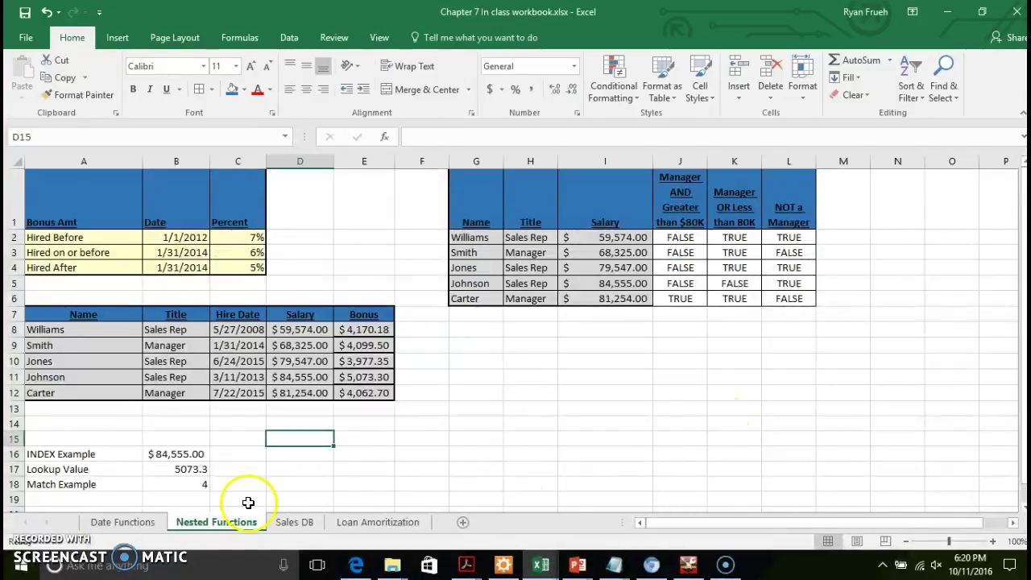
click(121, 523)
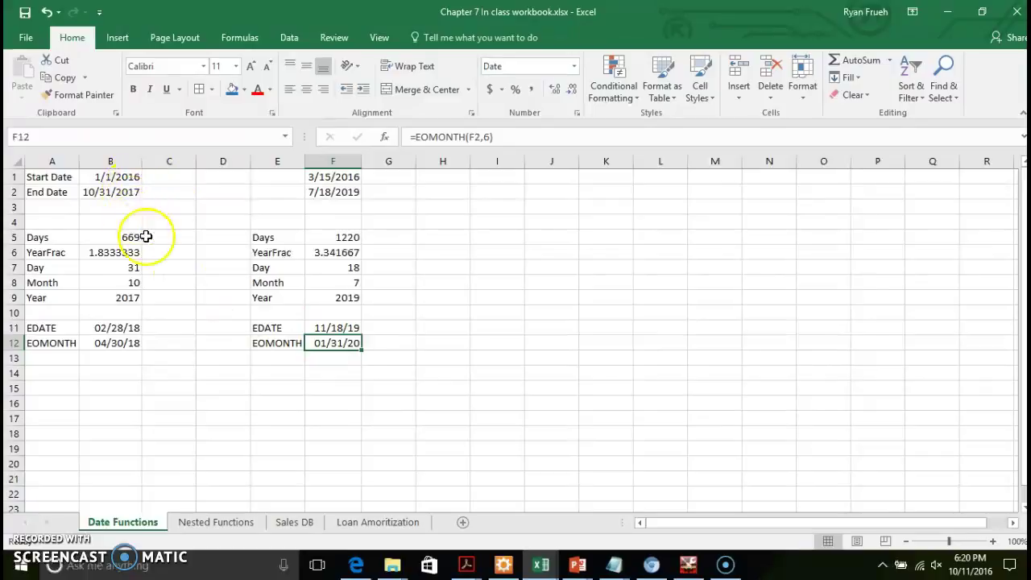
Examine the DAYS formula in B5, checking its end date and start date arguments.
click(132, 327)
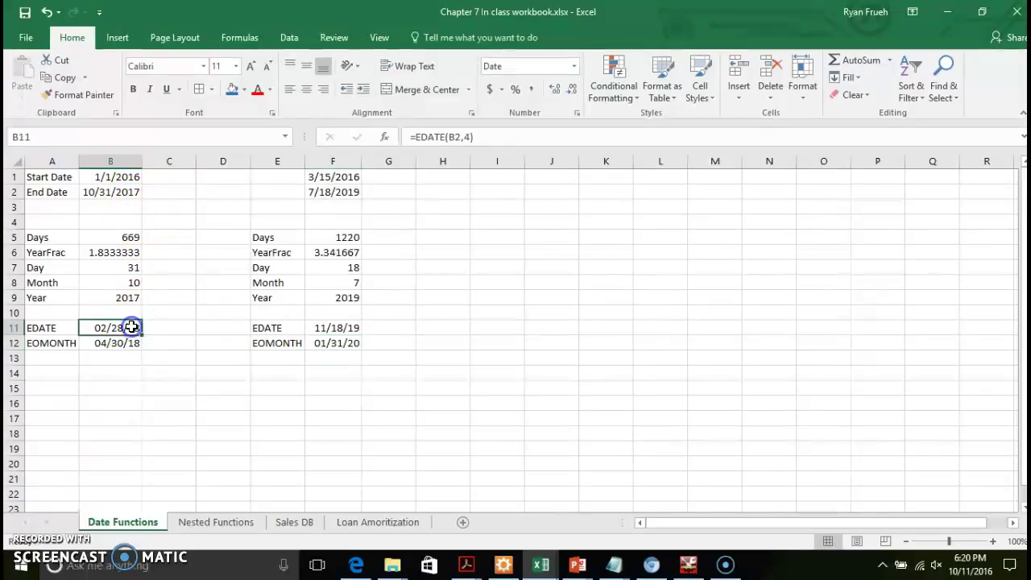
click(129, 235)
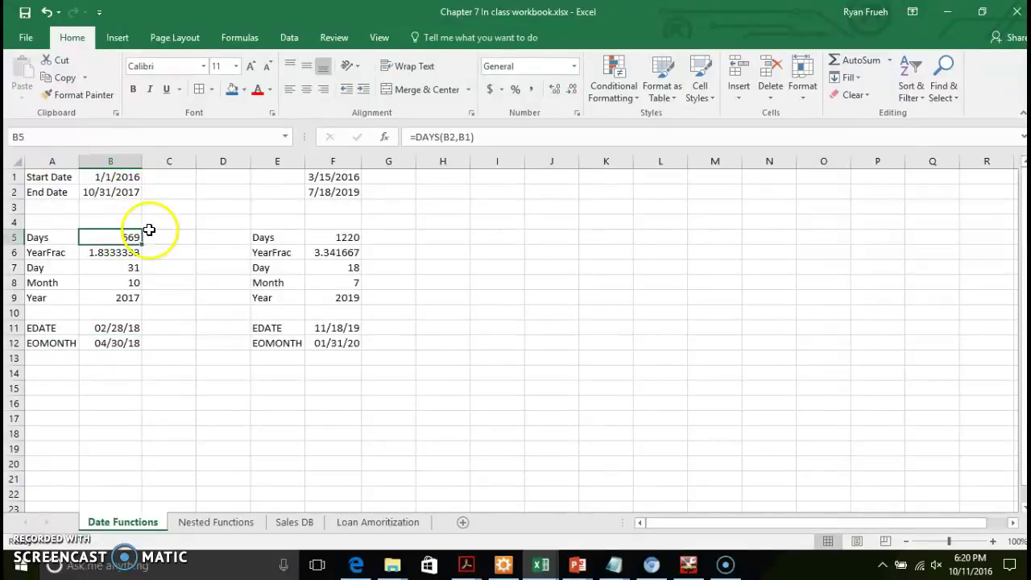
click(454, 139)
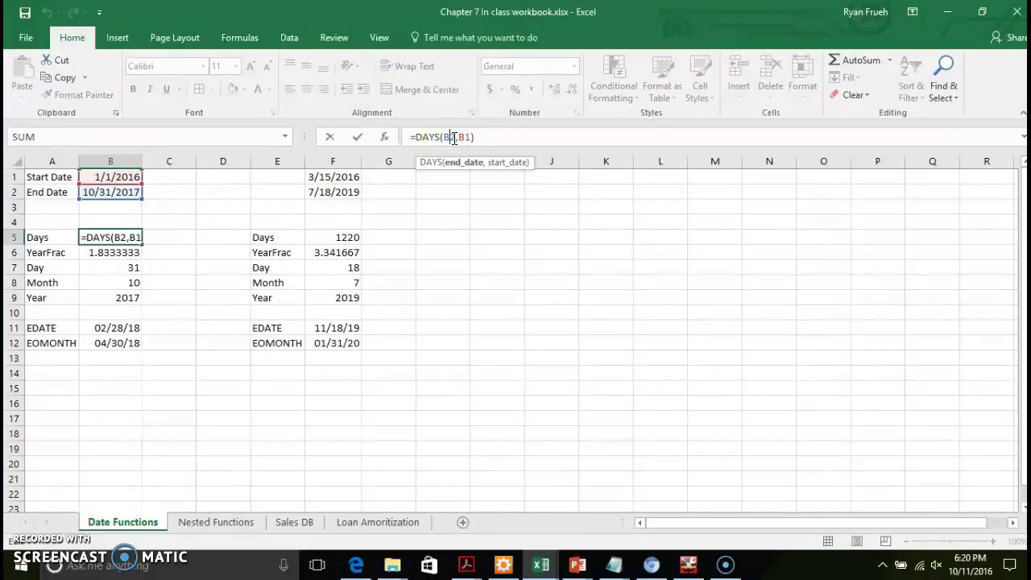
click(464, 138)
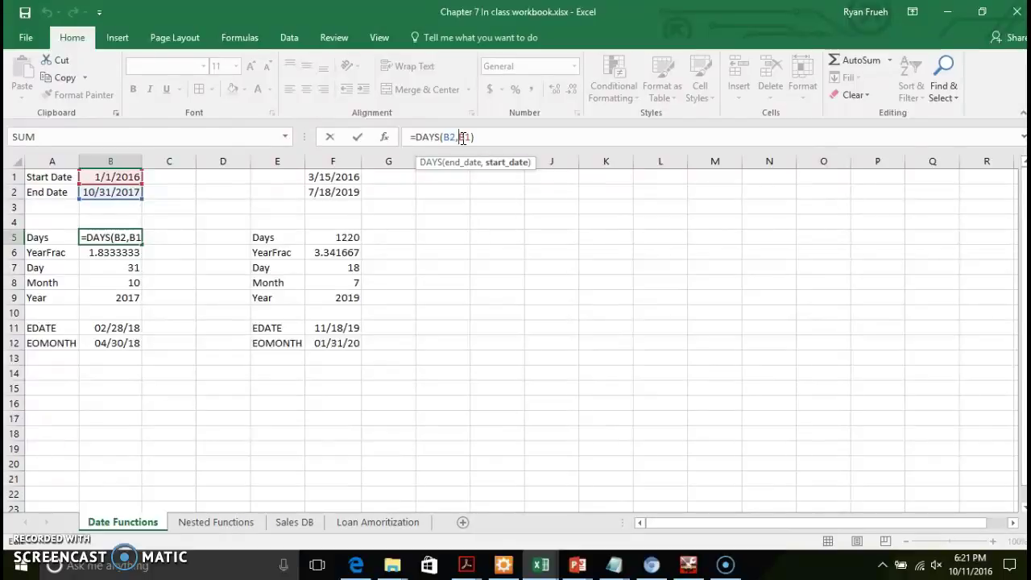
drag(456, 139, 473, 137)
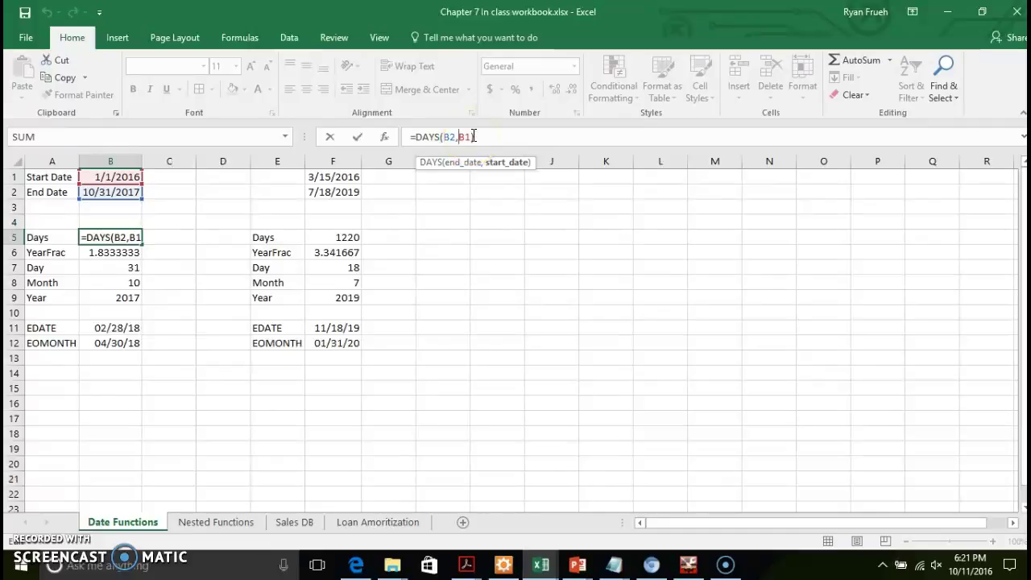
click(463, 137)
click(465, 138)
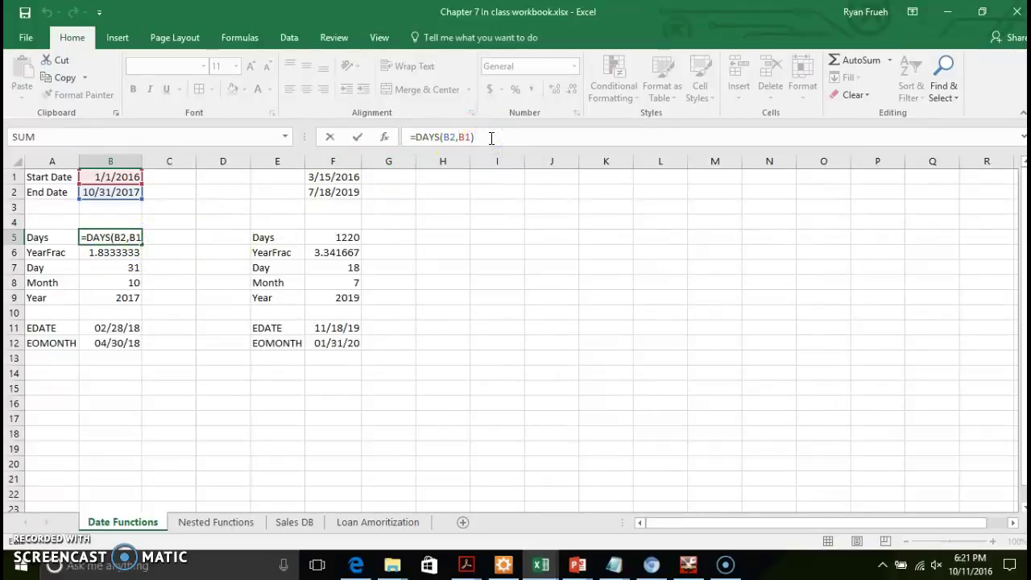
key(Return)
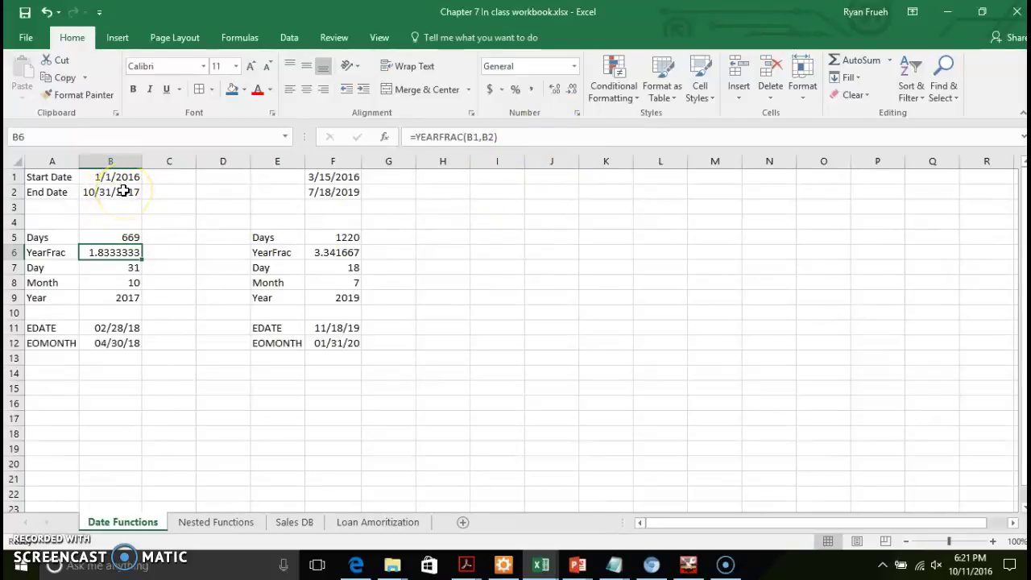
Review the DAY, MONTH and YEAR formulas in cells B7 to B9.
click(134, 269)
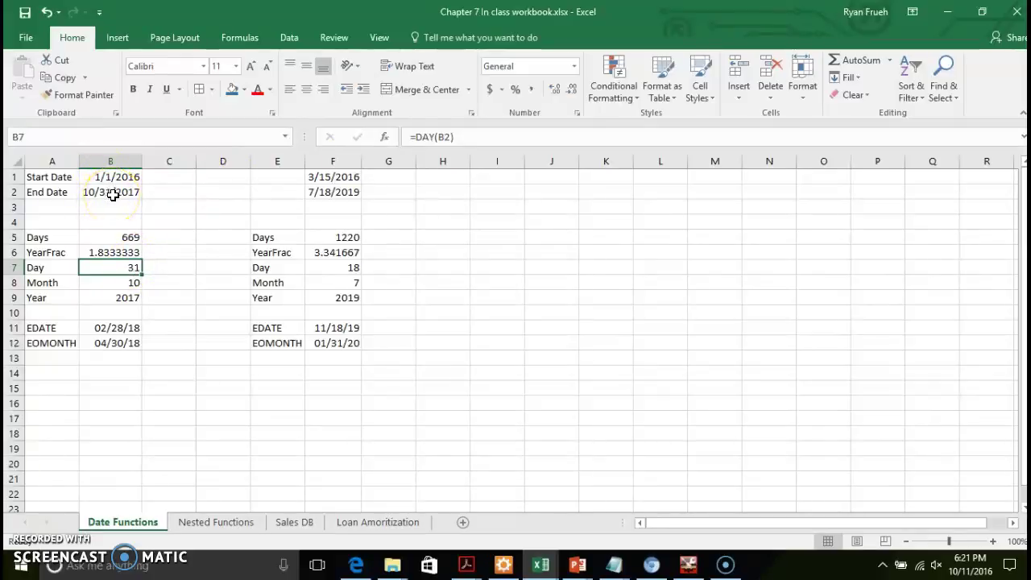
click(125, 282)
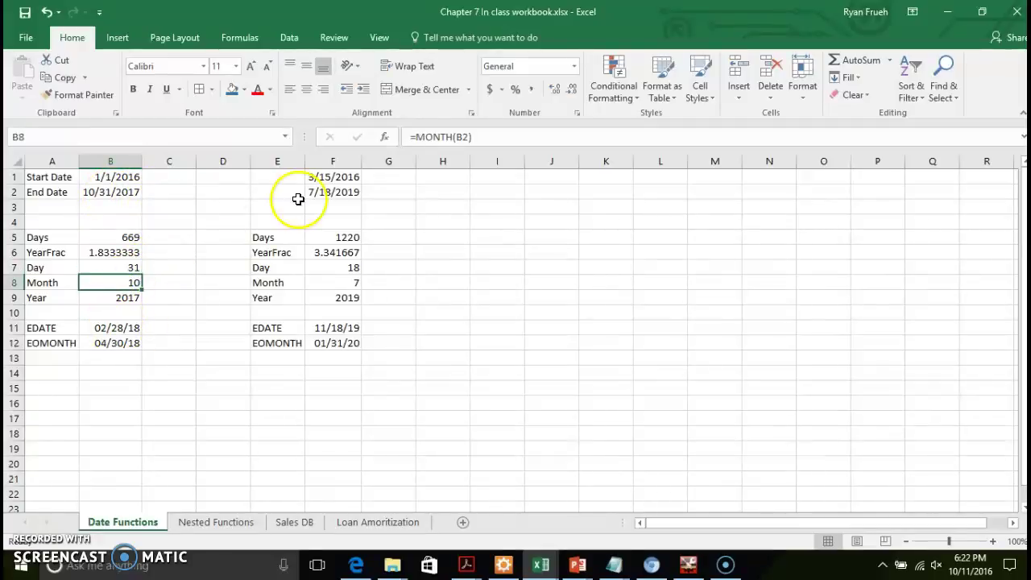
click(111, 300)
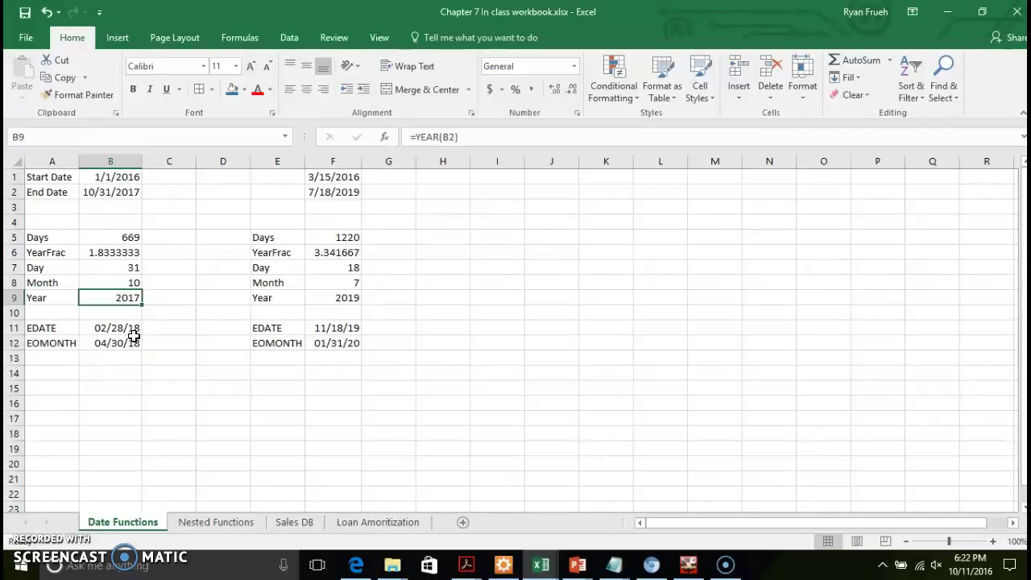
Change the EDATE formula in B11 to =EDATE(B2,-4) so it counts four months back from the end date.
click(131, 332)
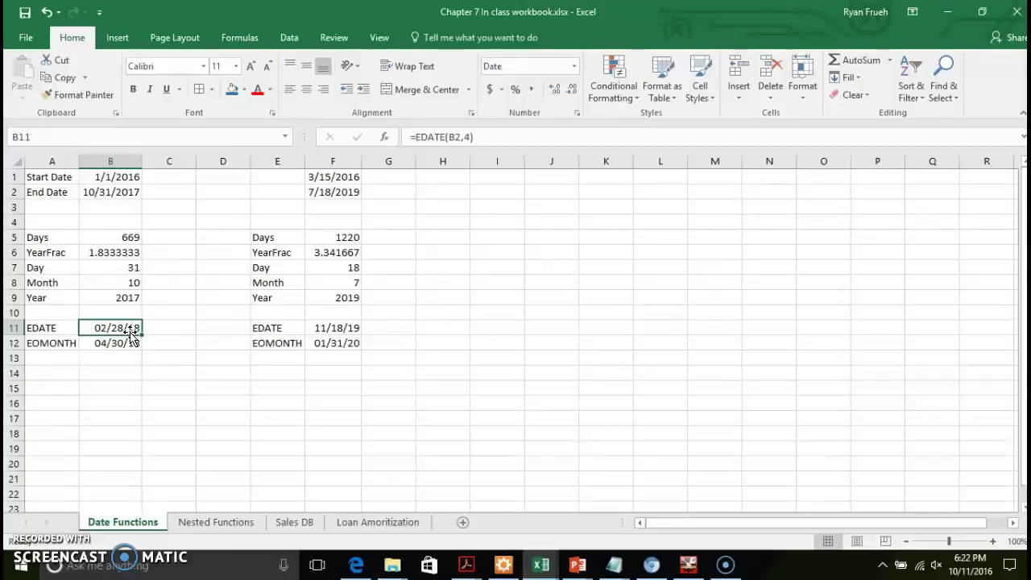
click(464, 137)
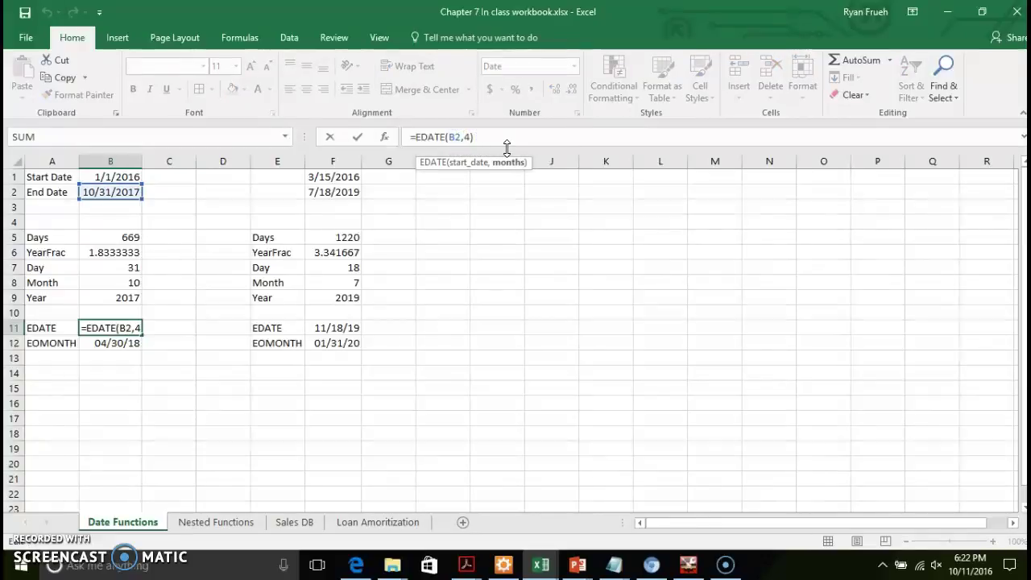
text(-)
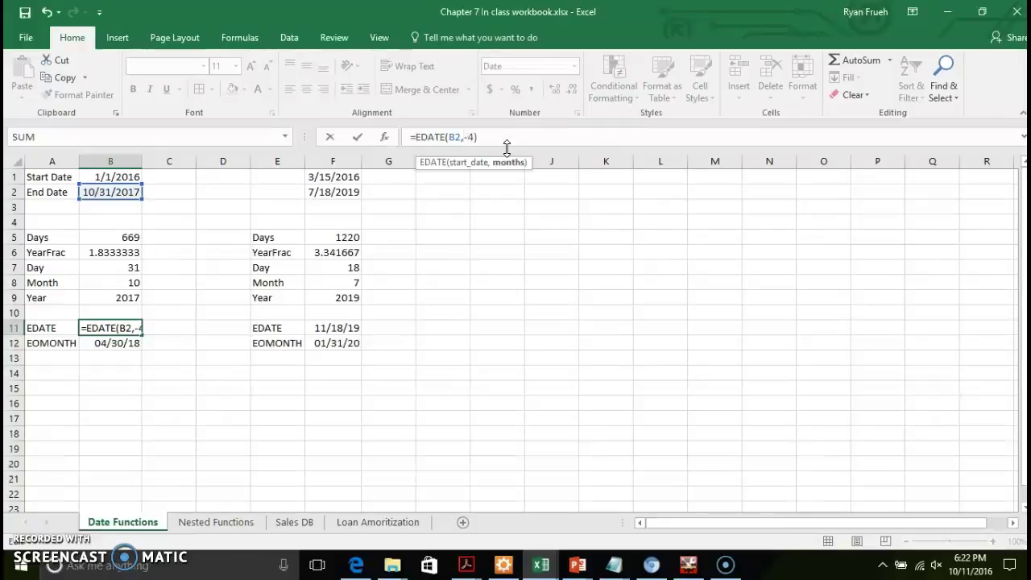
key(Return)
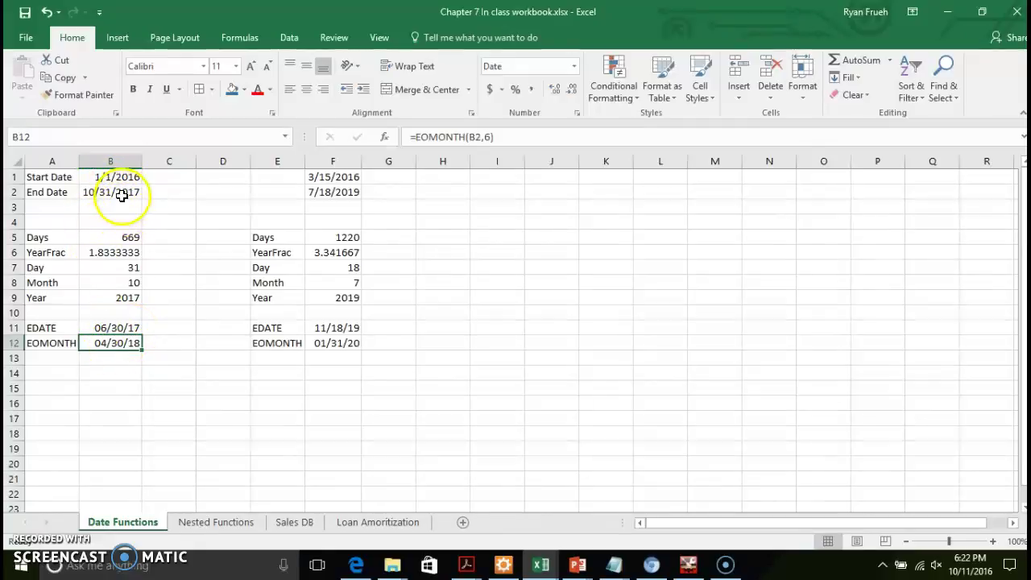
click(117, 328)
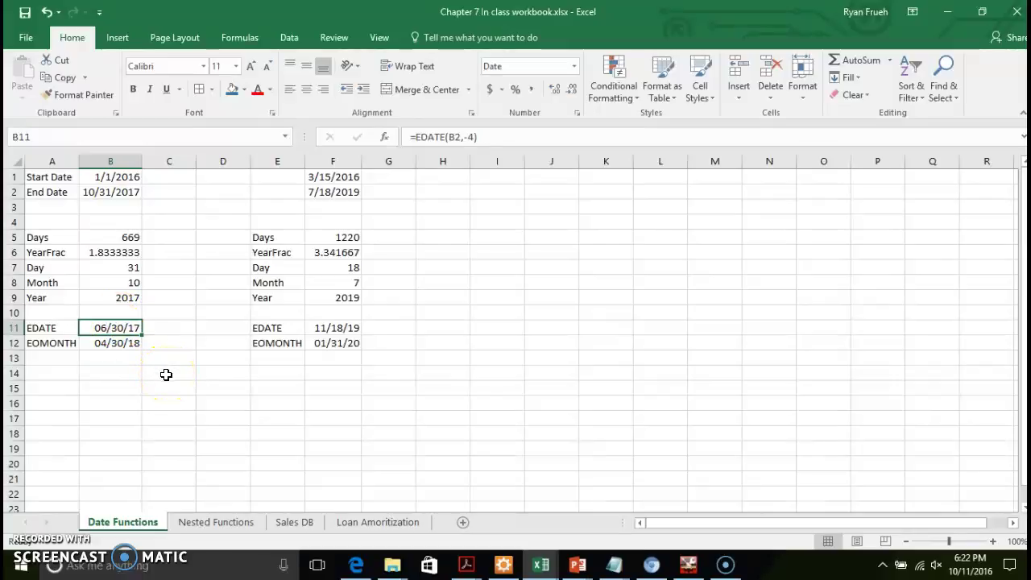
Check the number format options for the EDATE date in B11 without changing them.
click(130, 329)
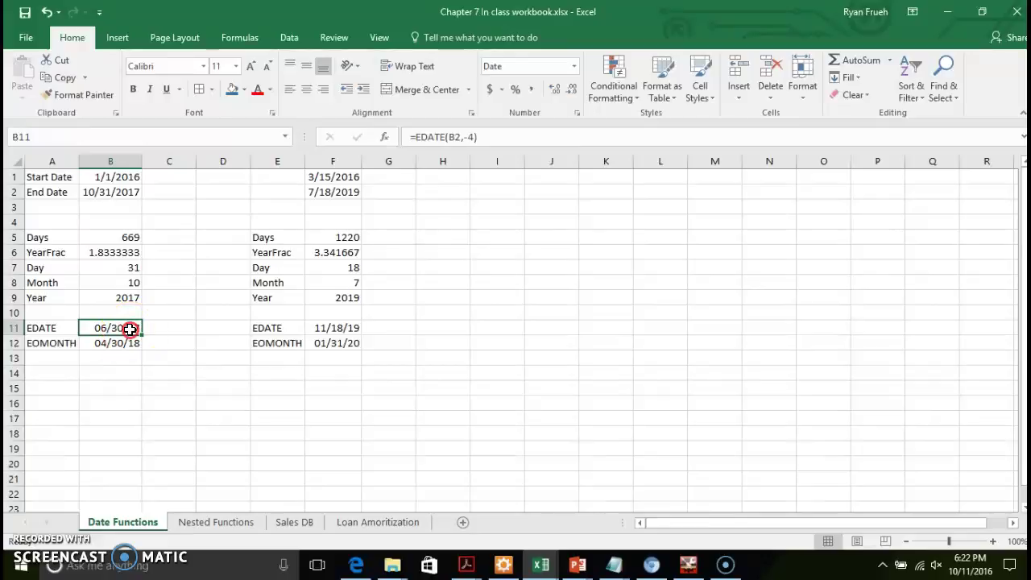
right_click(130, 329)
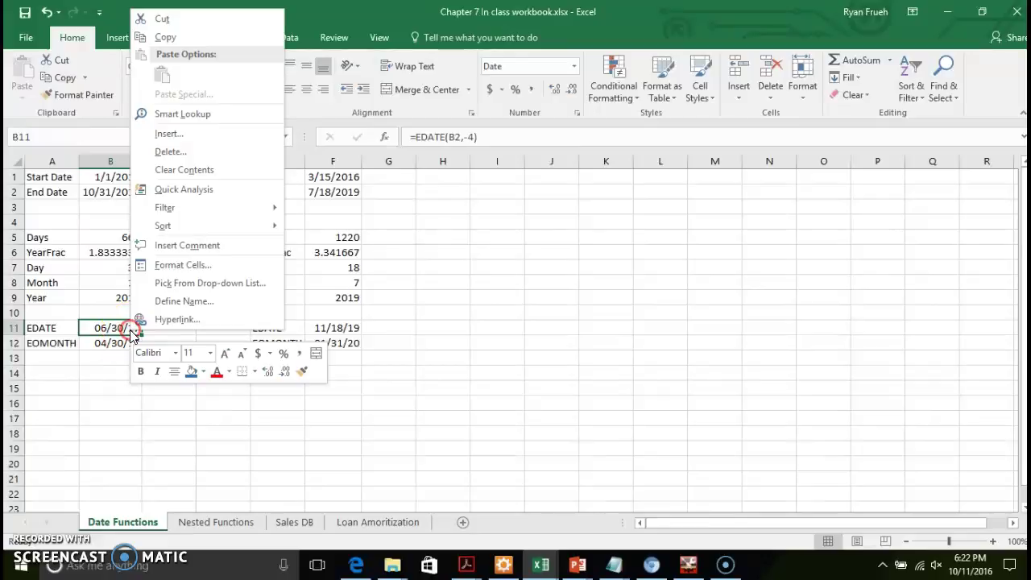
click(193, 267)
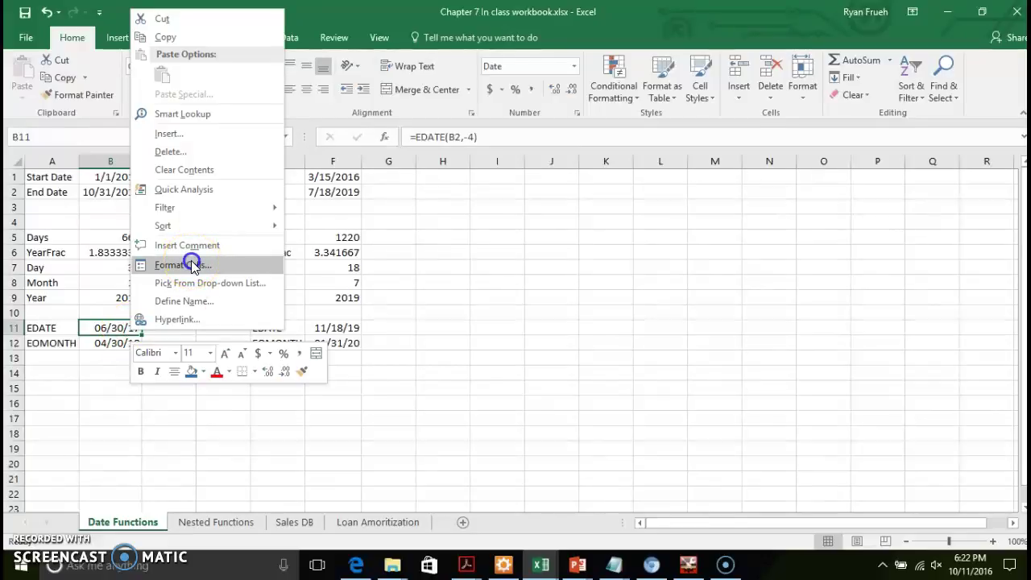
click(141, 230)
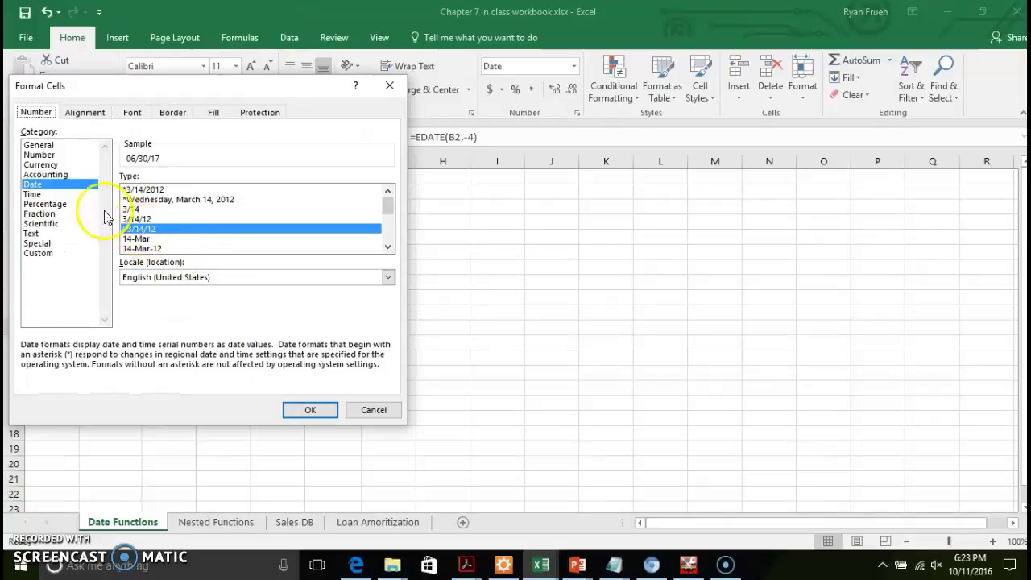
click(364, 410)
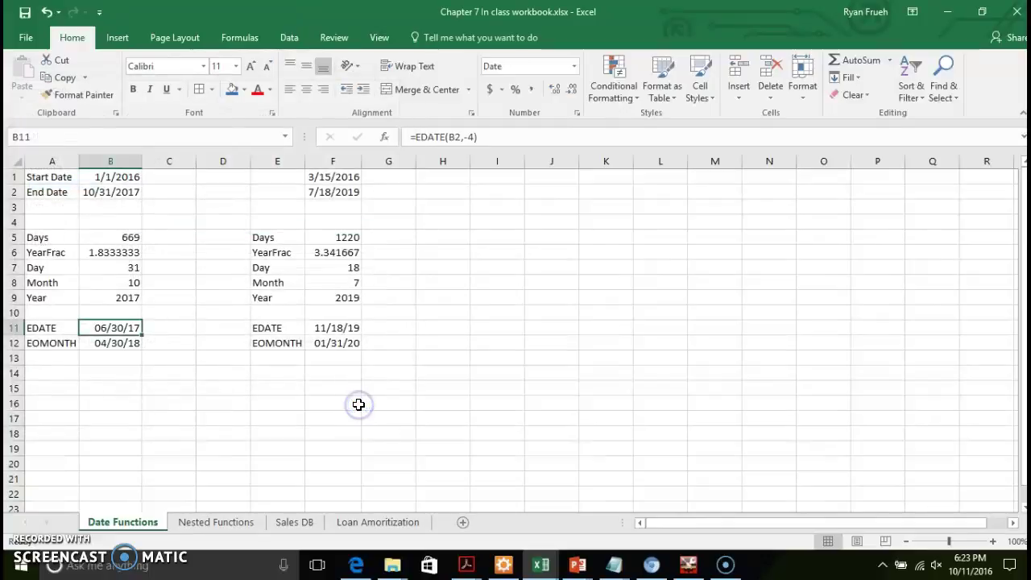
click(126, 328)
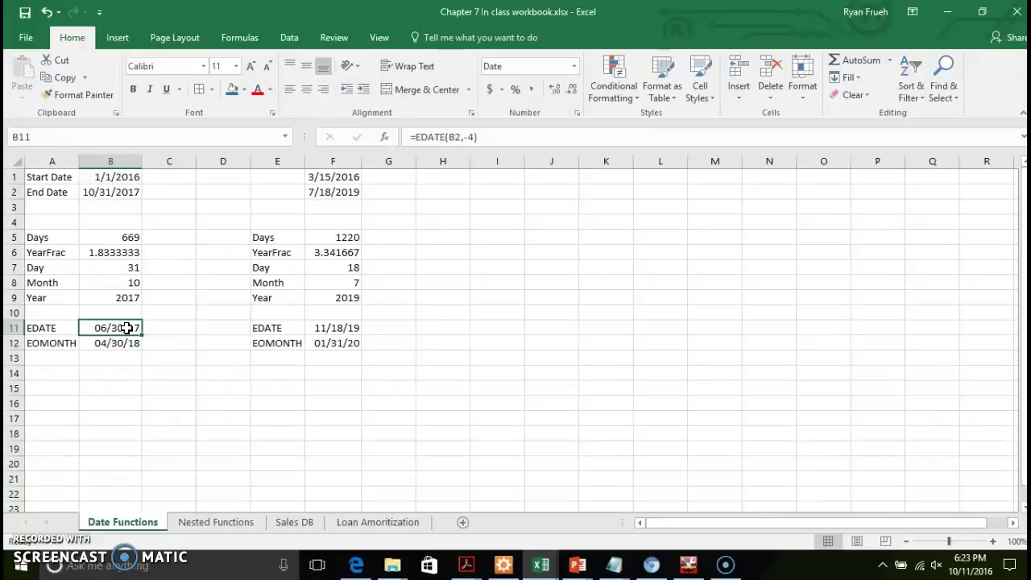
click(127, 333)
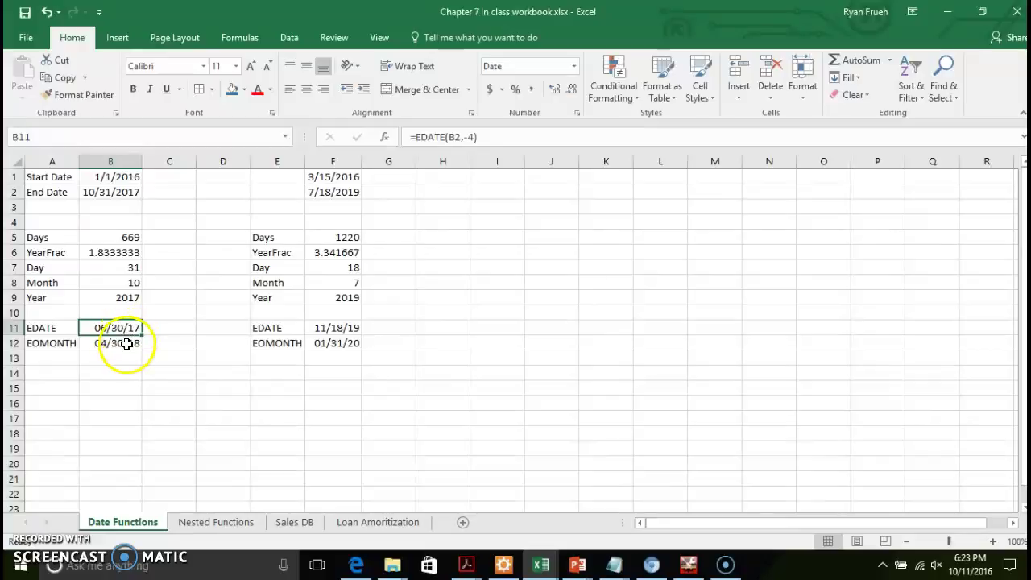
Examine the start date and months arguments of the EOMONTH formula in B12, keeping the formula as =EOMONTH(B2,6).
click(127, 344)
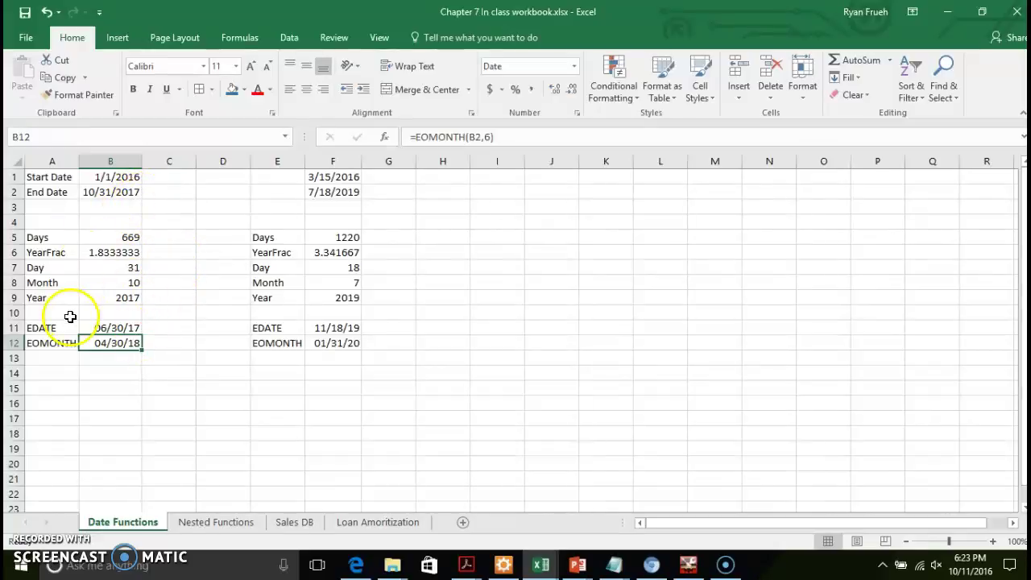
click(484, 139)
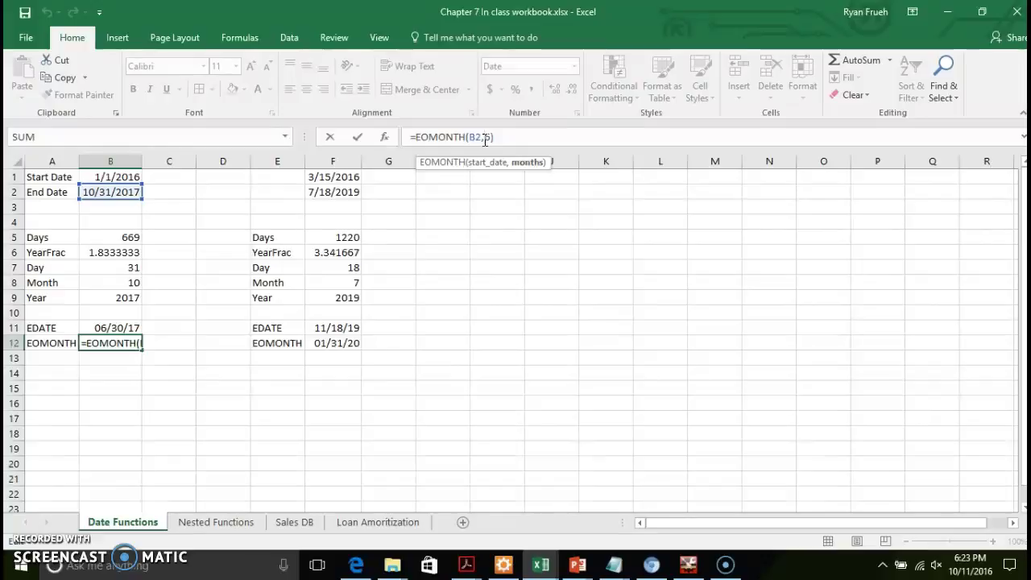
click(150, 346)
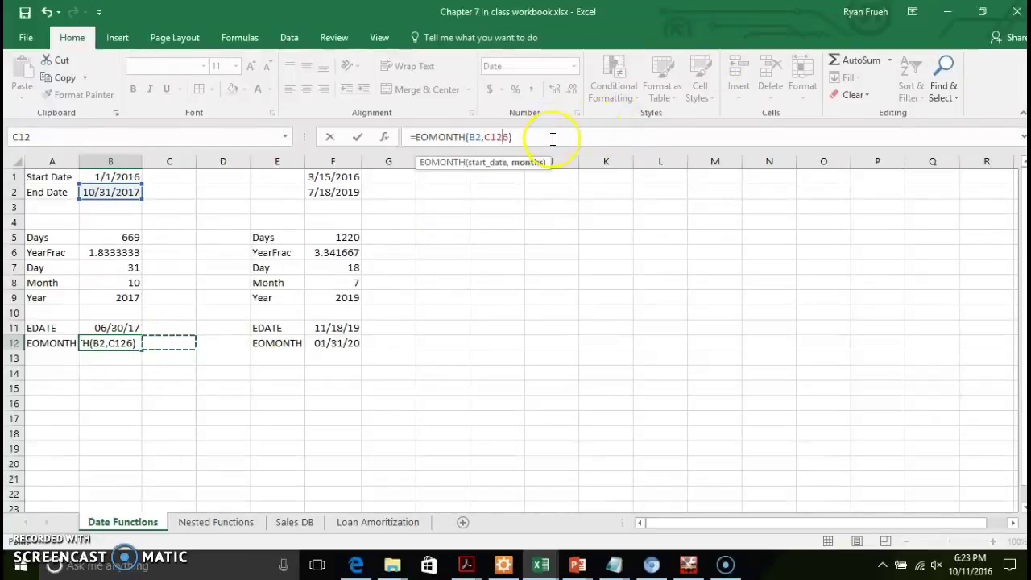
key(BackSpace)
key(BackSpace)
key(BackSpace)
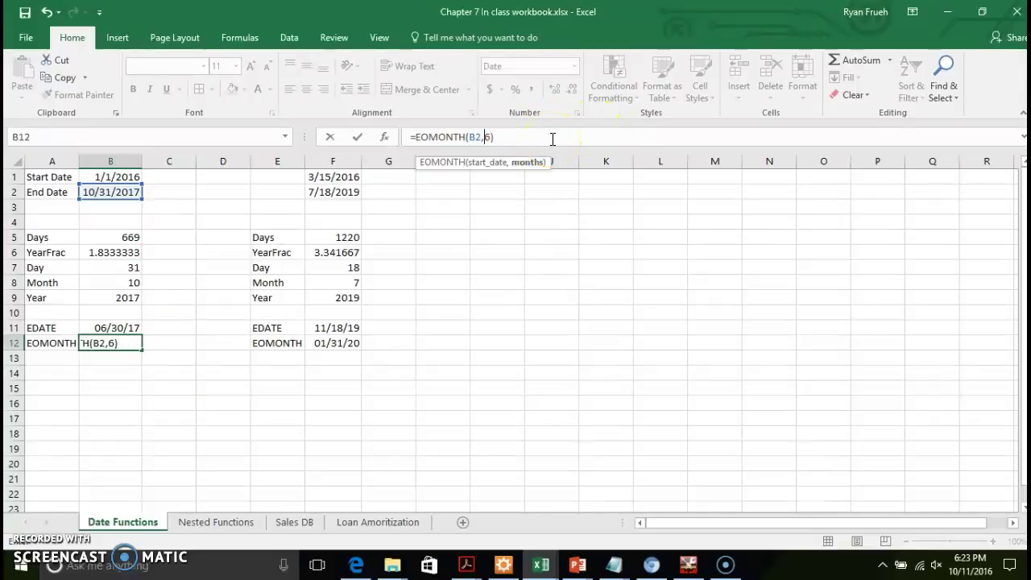
key(Return)
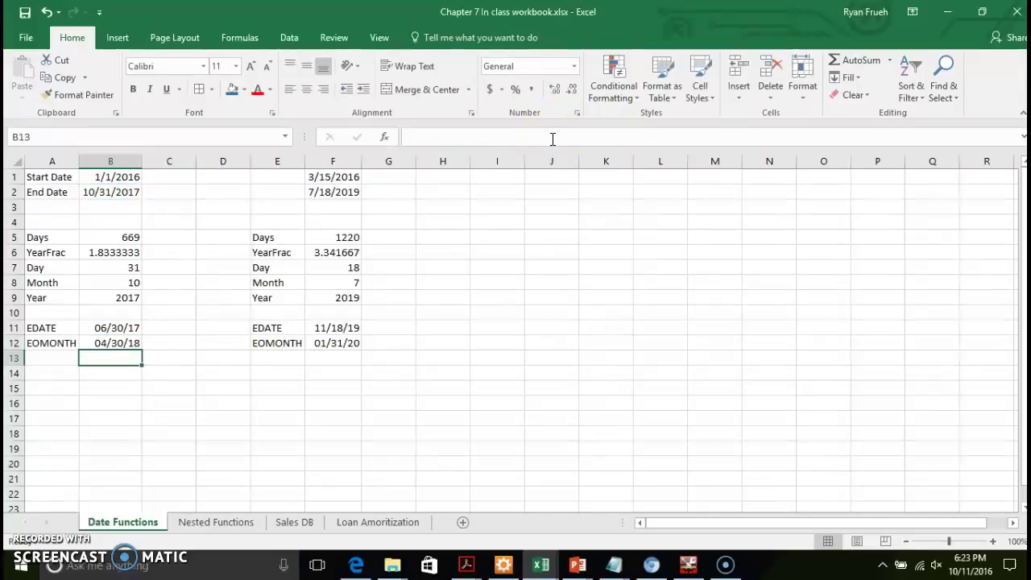
click(106, 342)
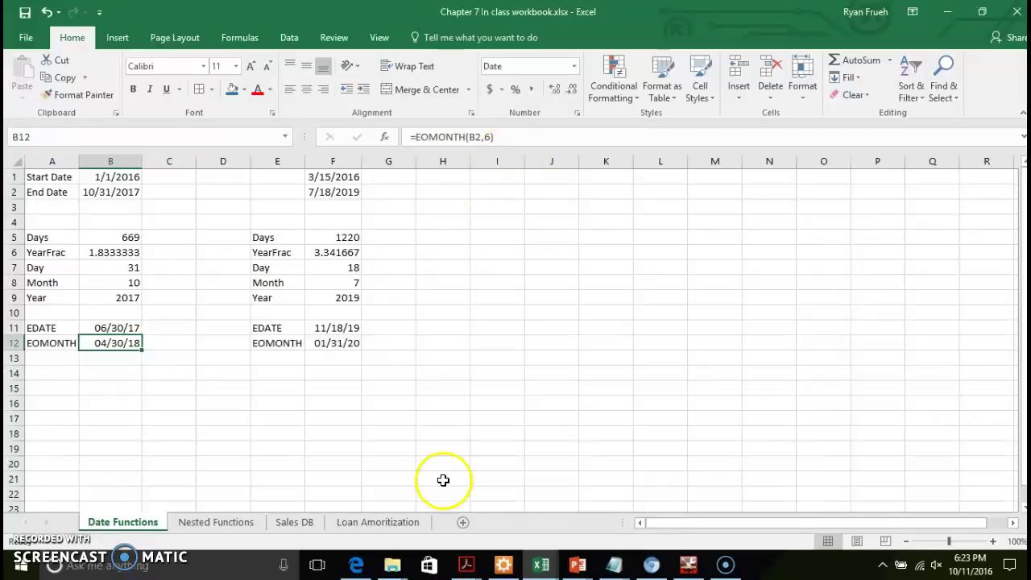
Examine the nested IF bonus formula in E8 on the Nested Functions sheet, including its hire-date tests and salary-times-percent arguments.
click(222, 524)
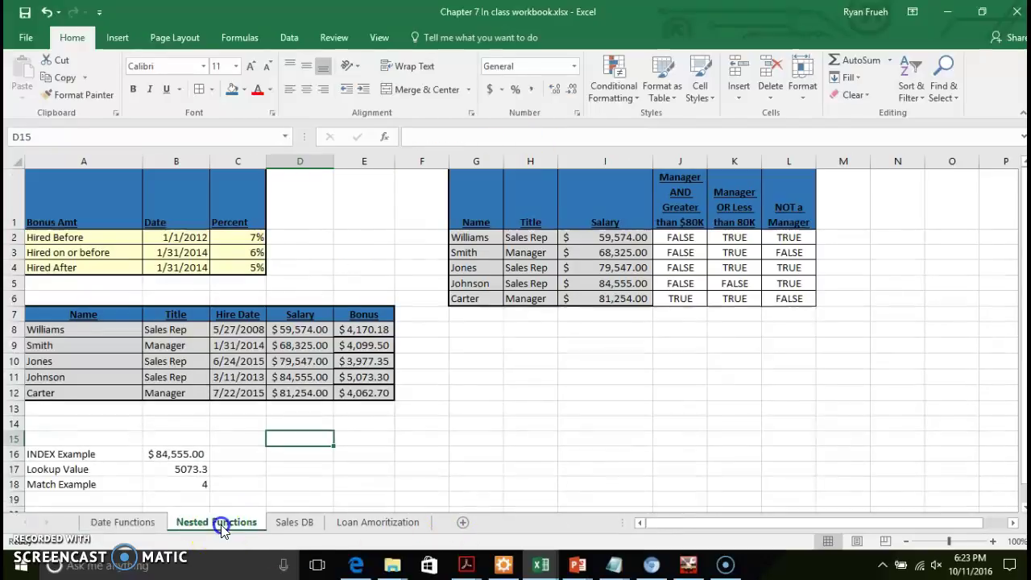
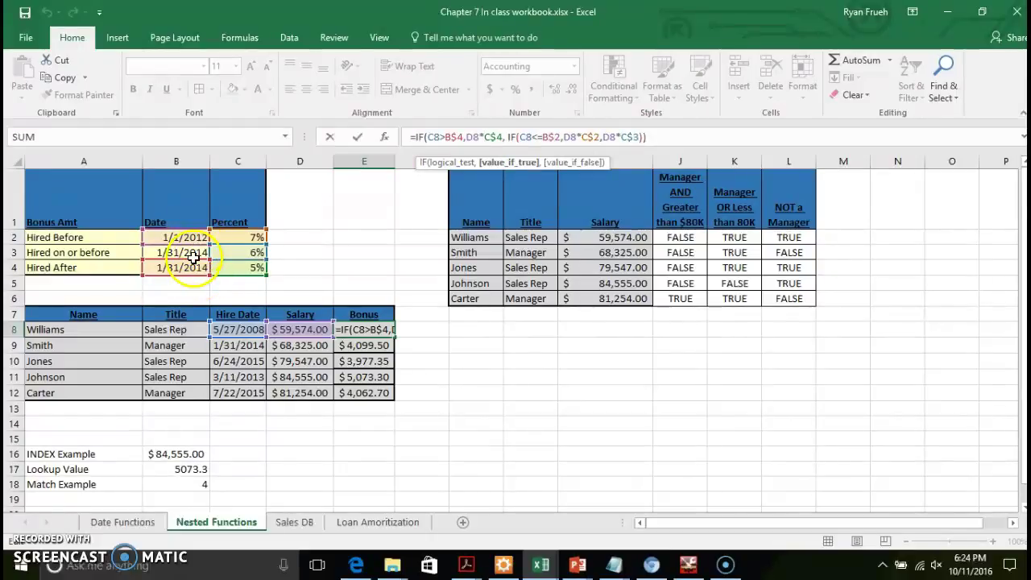
click(227, 329)
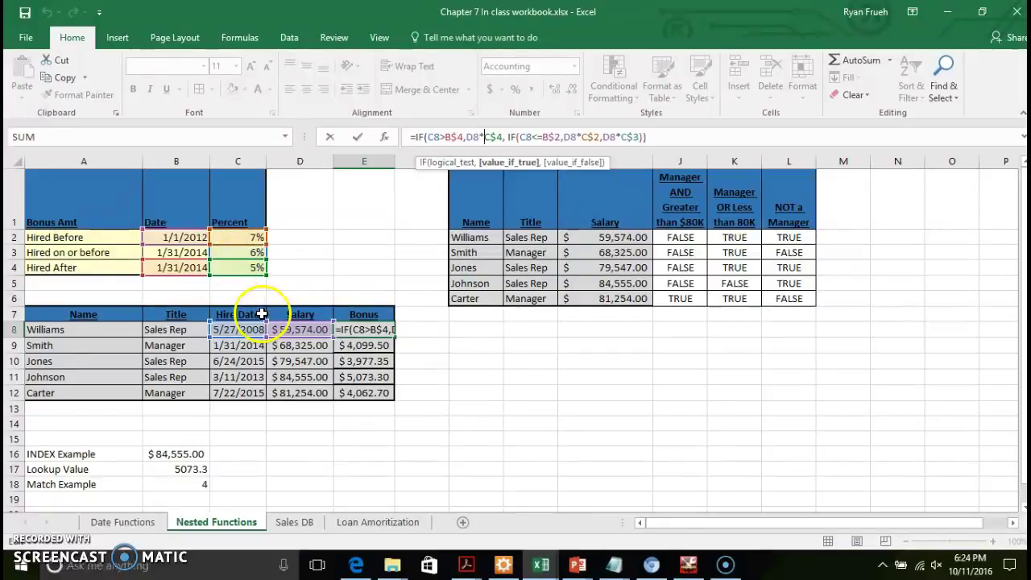
click(510, 137)
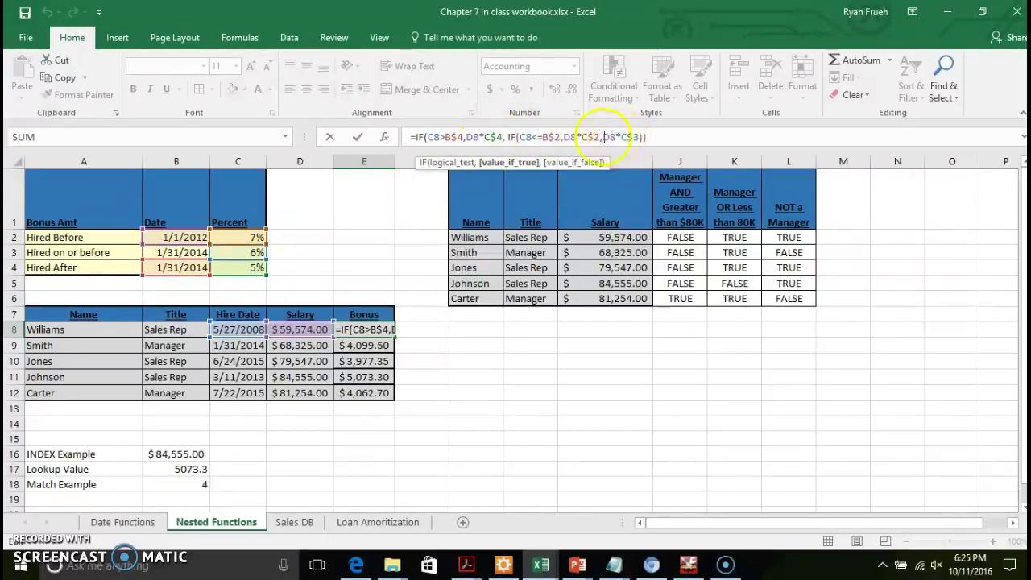
click(540, 139)
text(=)
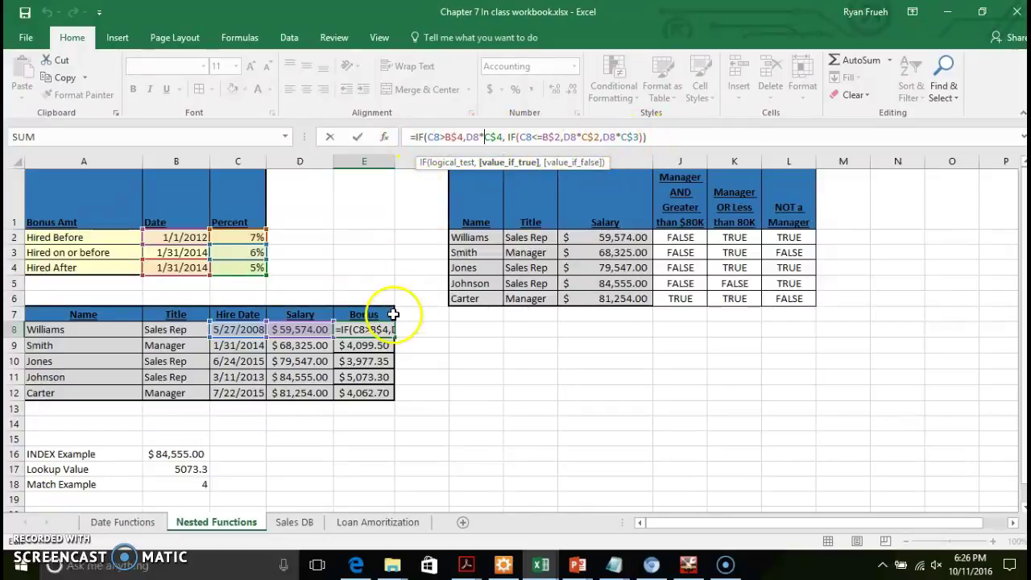
click(645, 139)
key(Return)
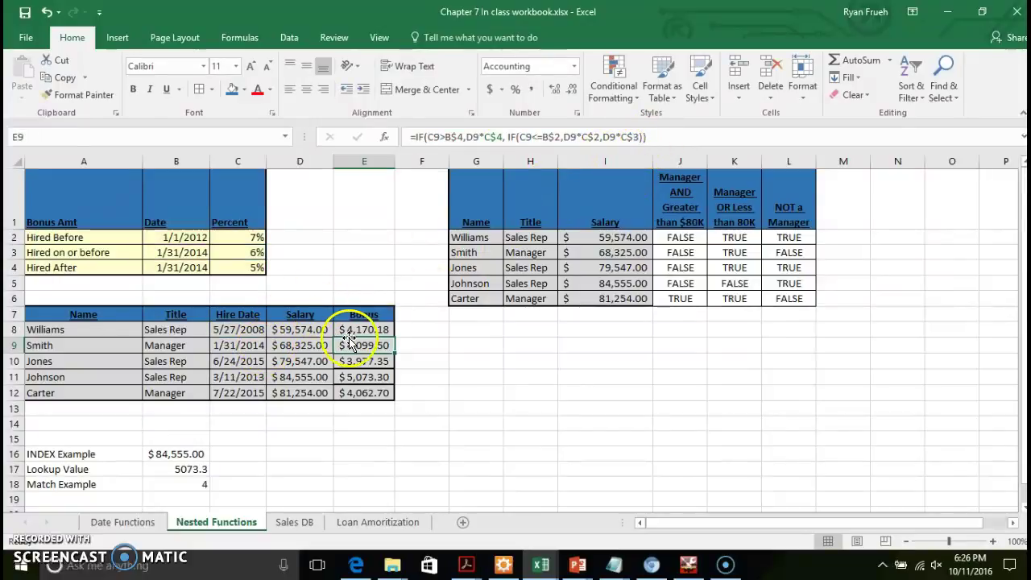
click(373, 331)
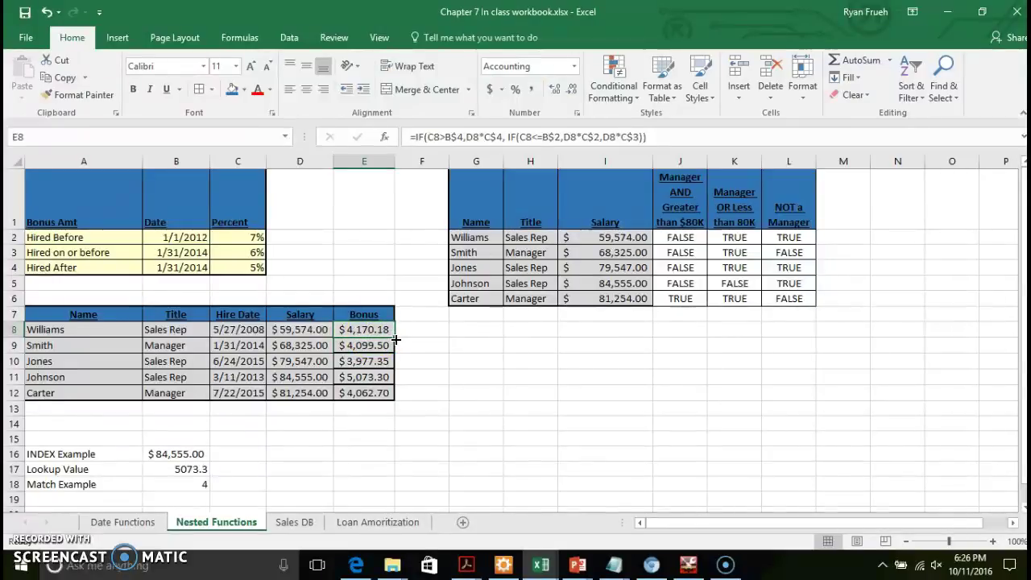
drag(396, 340, 404, 401)
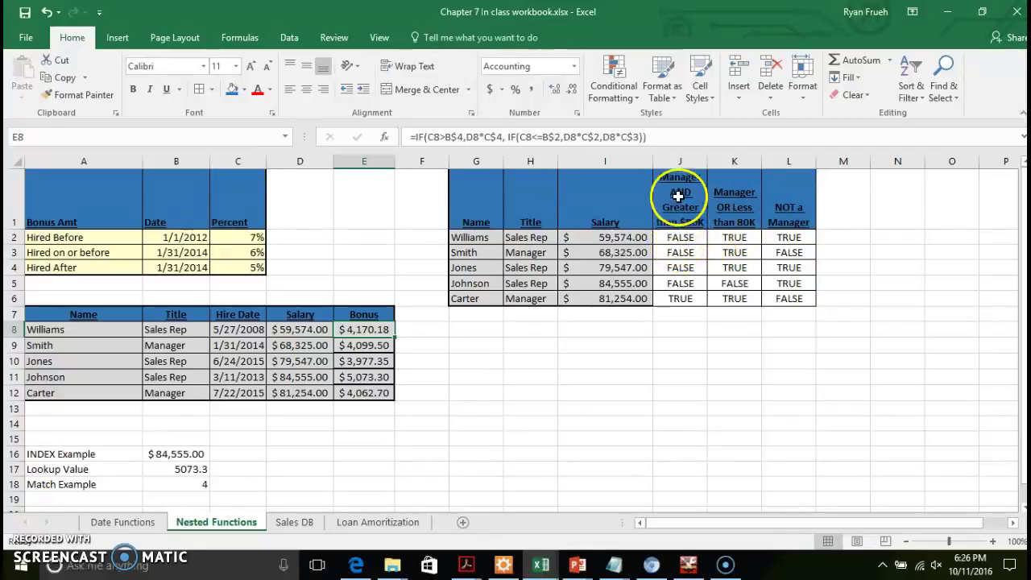
Review the AND formulas in J2 and J6, the OR formula in K2 and the NOT formulas in L2 and L3.
click(680, 237)
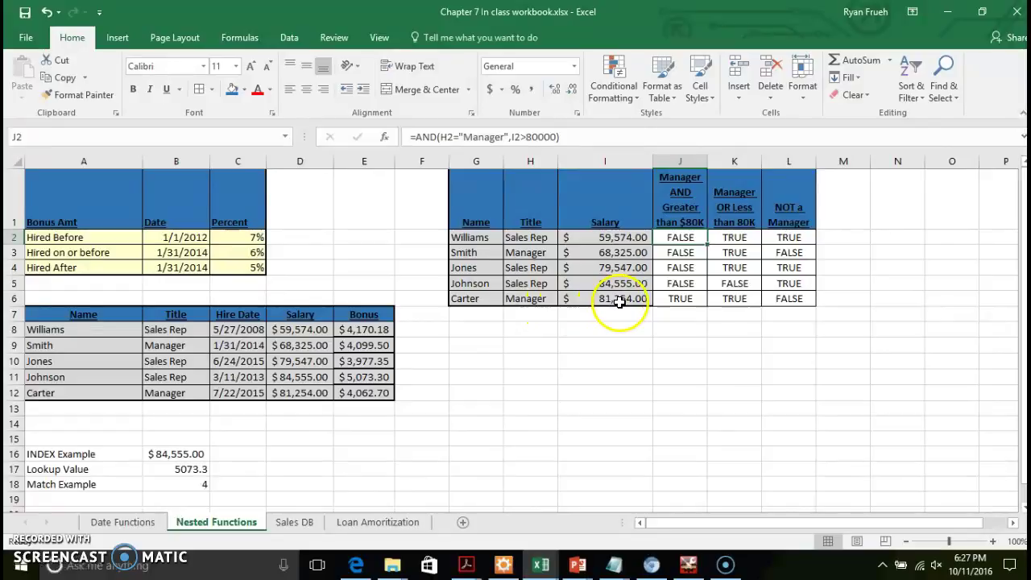
click(677, 299)
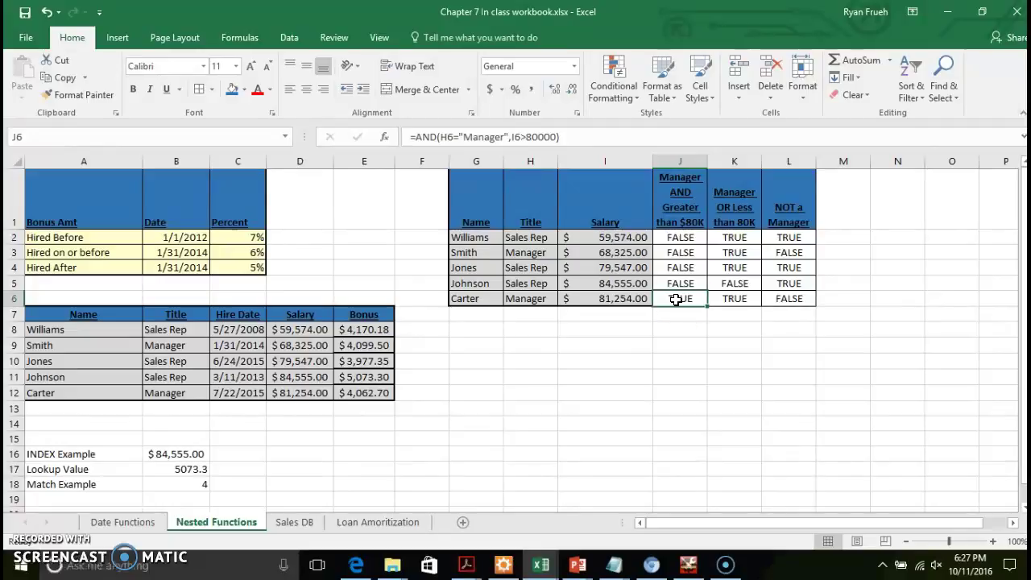
click(739, 238)
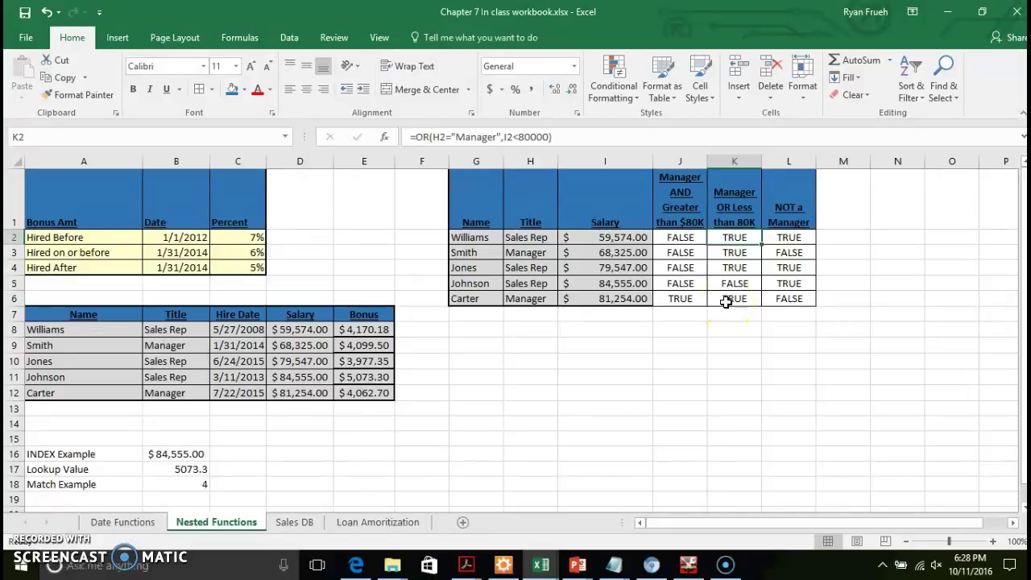
click(788, 239)
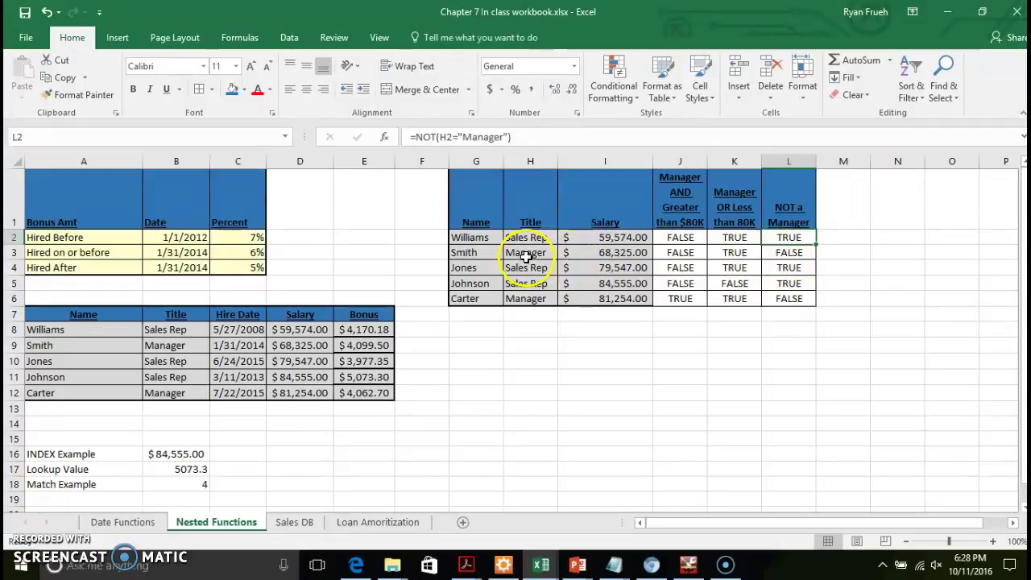
click(804, 253)
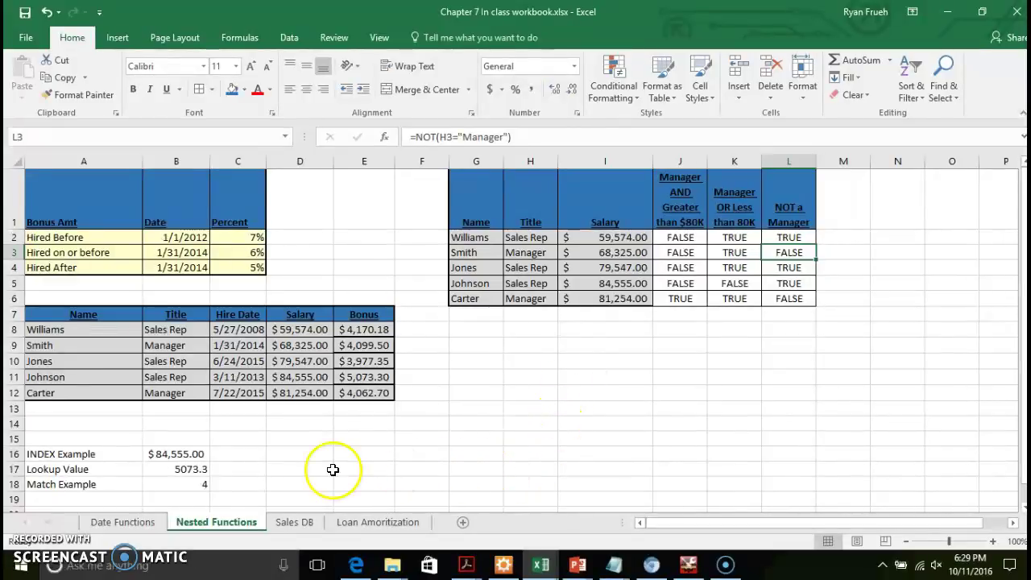
Examine the array, row number and column number arguments of the INDEX example formula in B16.
click(175, 454)
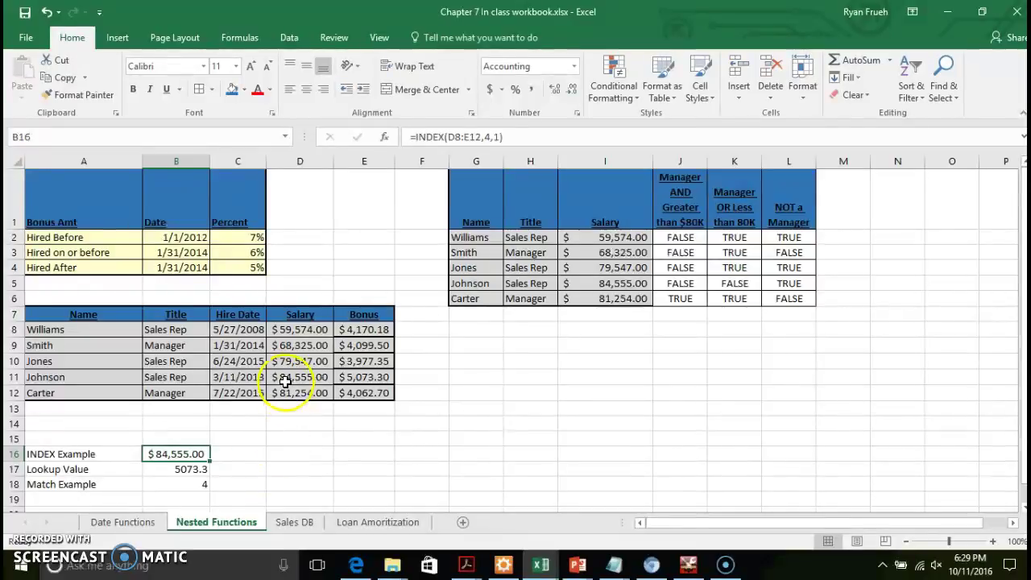
click(468, 137)
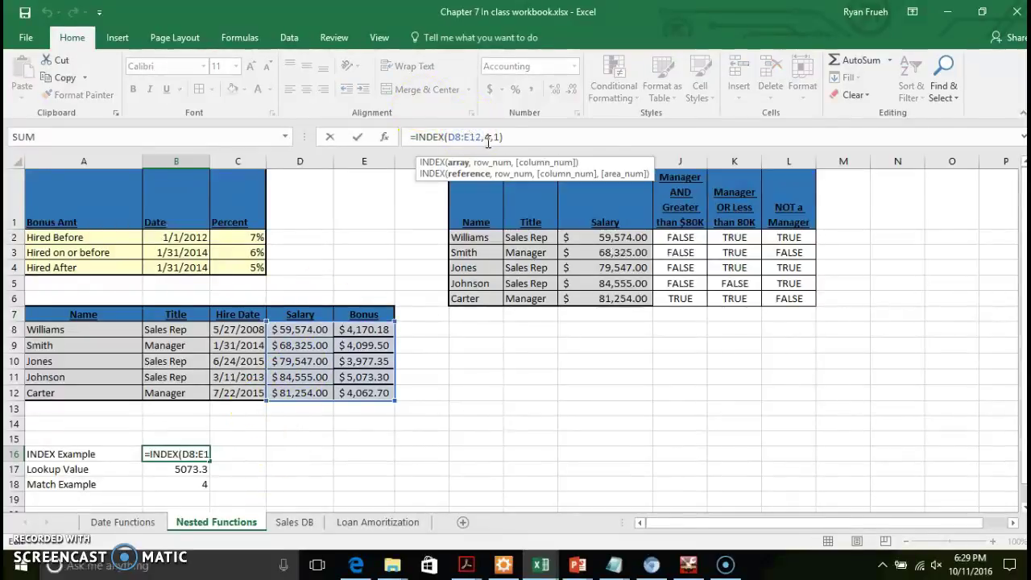
click(492, 138)
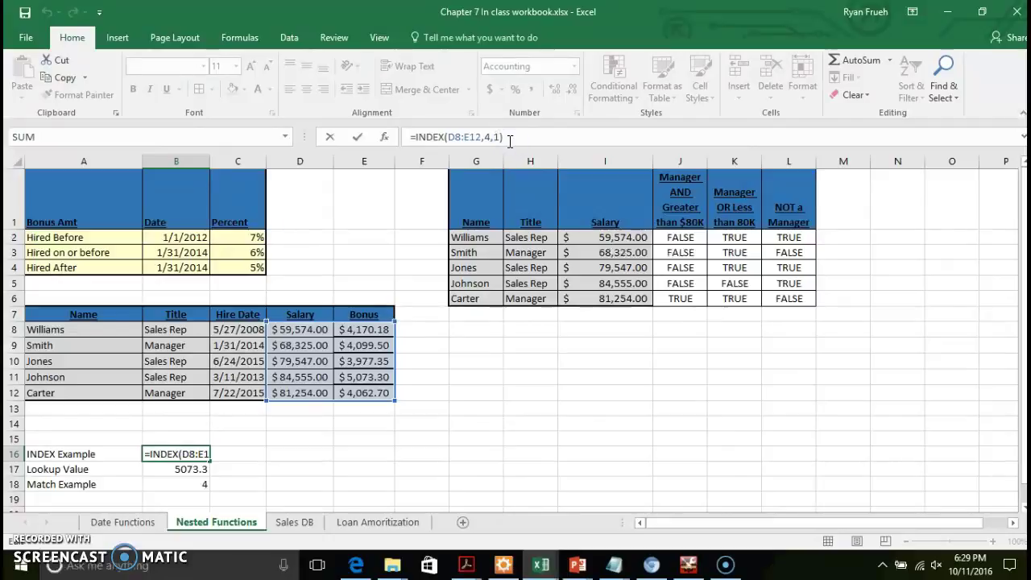
key(Return)
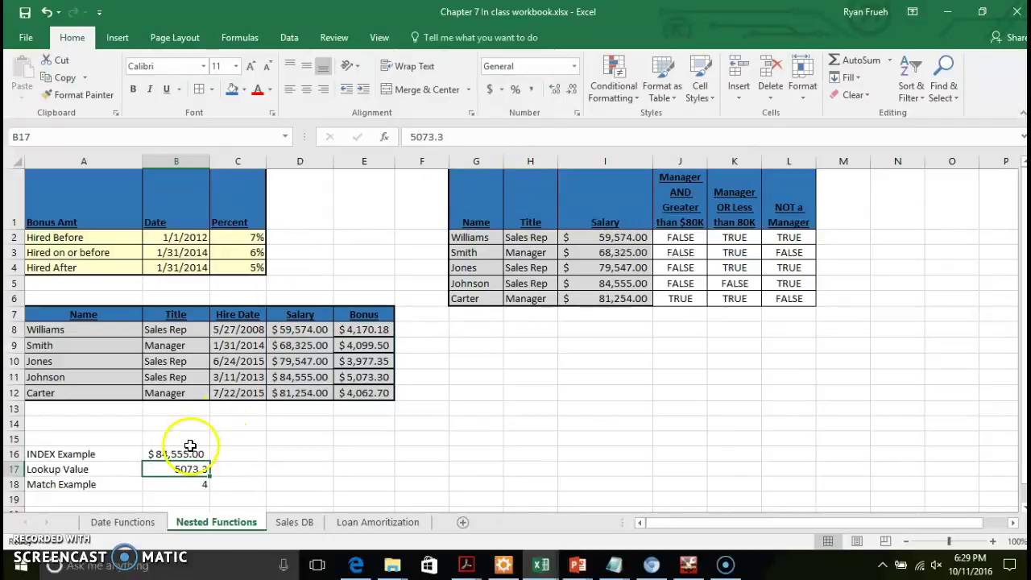
Examine the MATCH example formula in B18, checking its lookup value in B17, its lookup array E8:E12 and its match type.
click(193, 484)
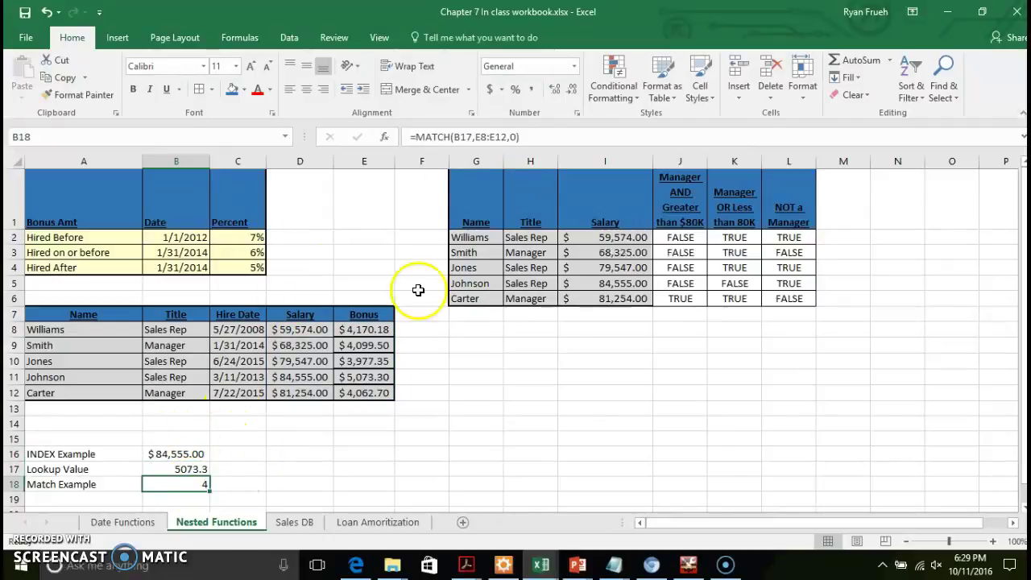
click(184, 470)
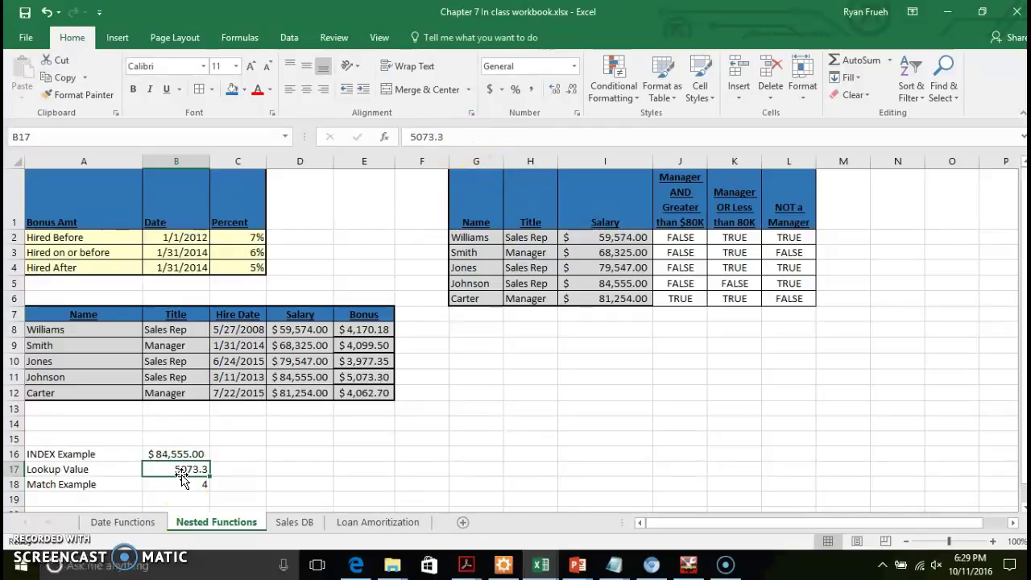
click(180, 484)
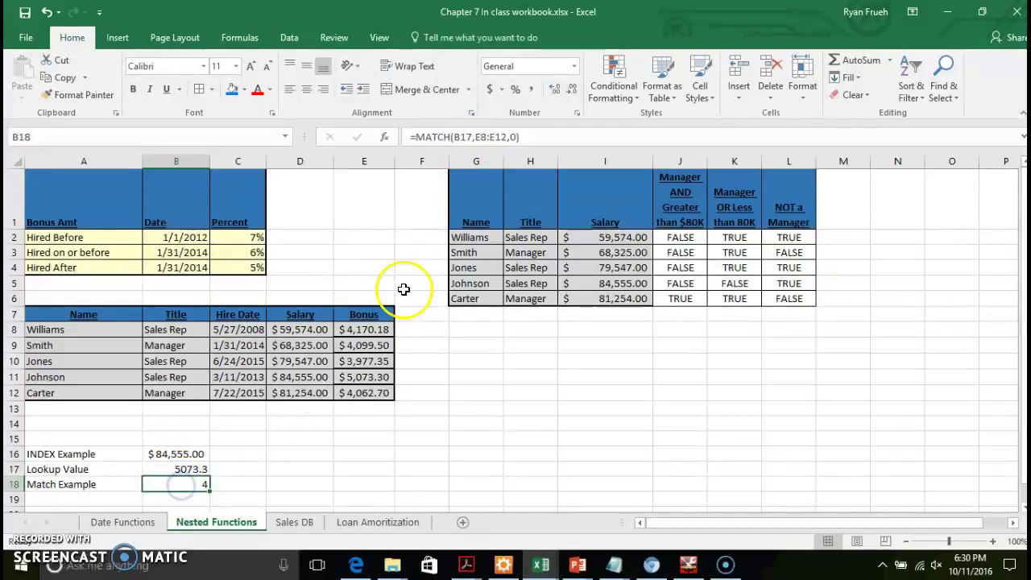
click(494, 136)
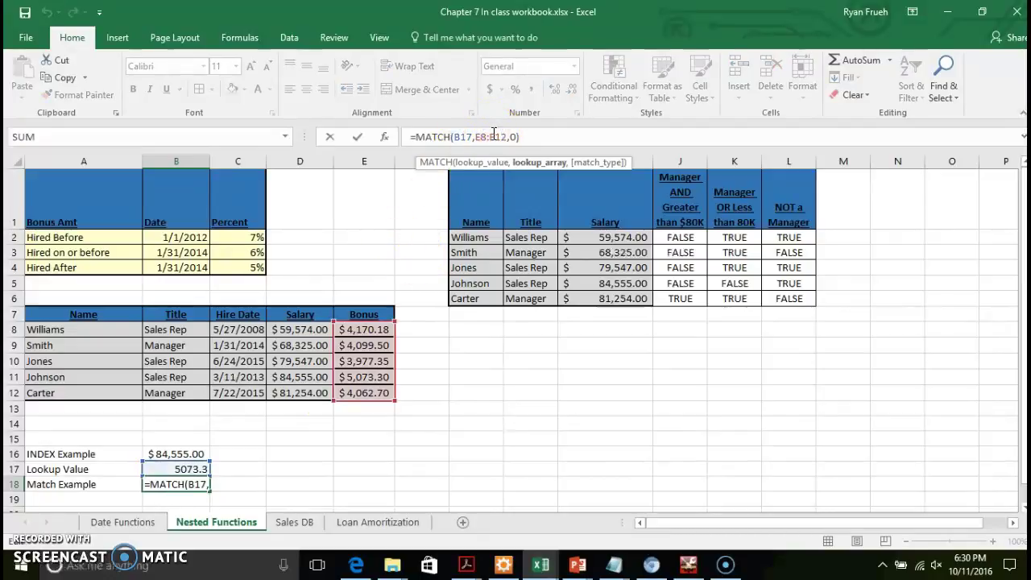
click(517, 135)
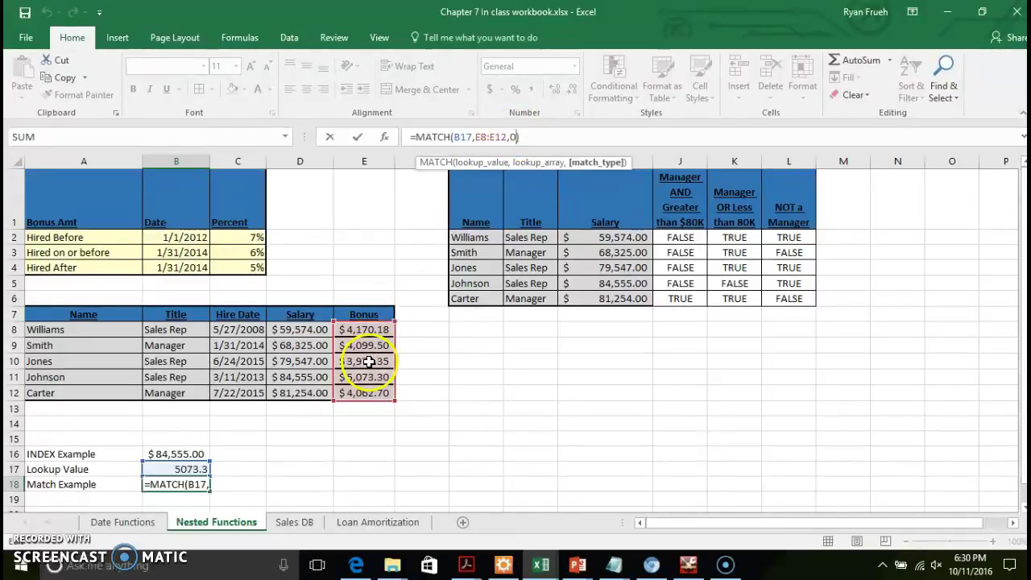
text())
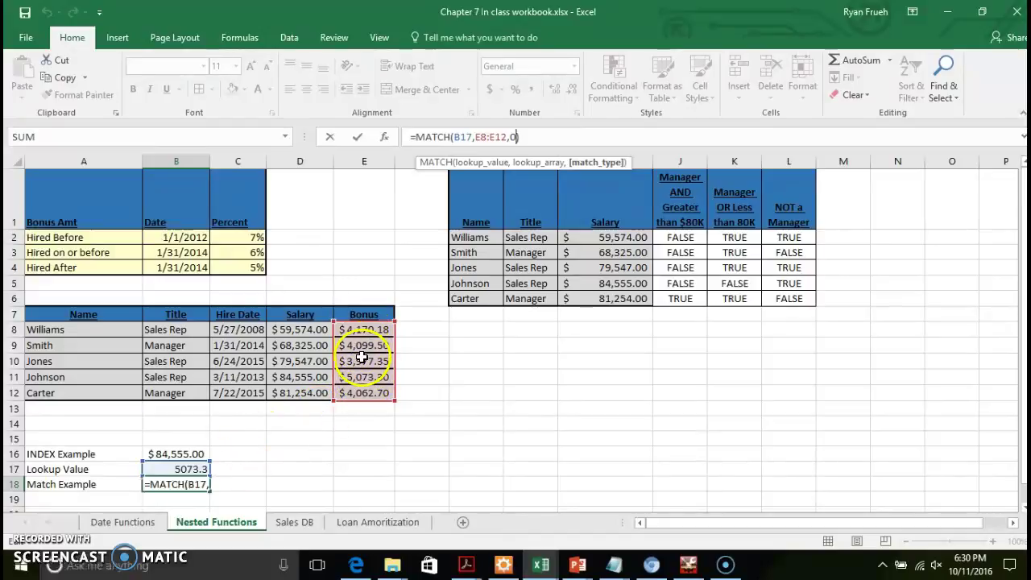
click(581, 136)
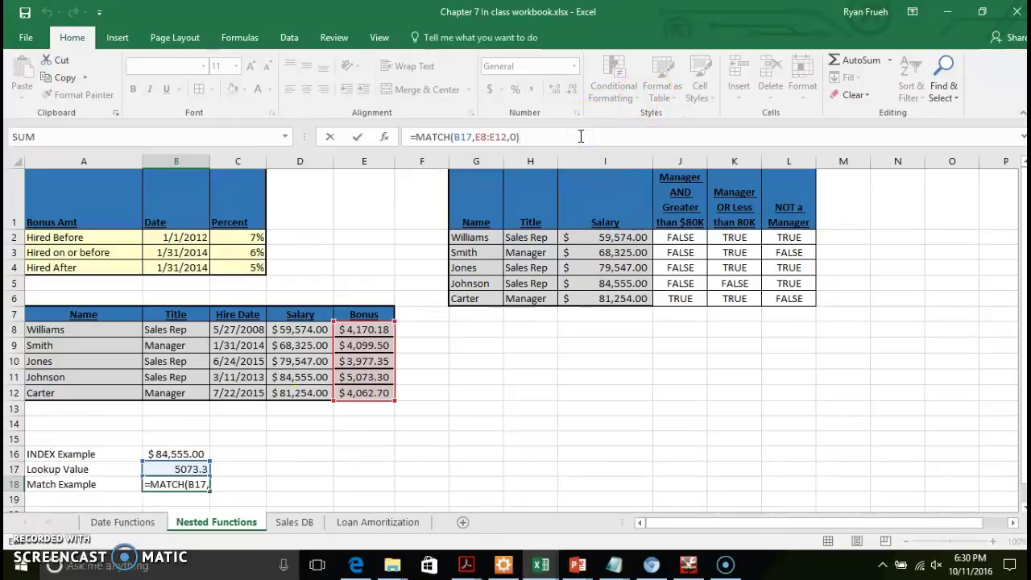
key(Return)
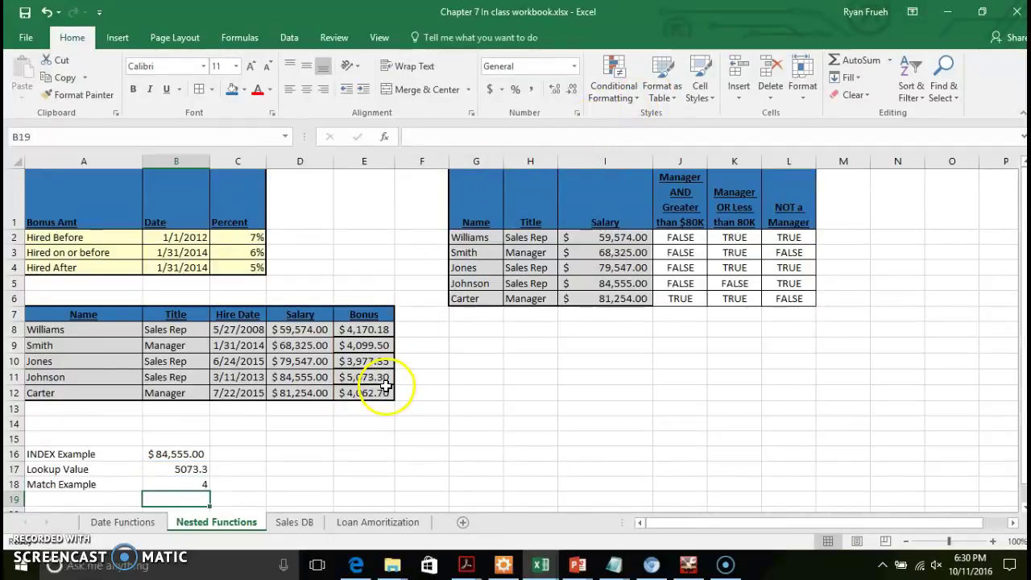